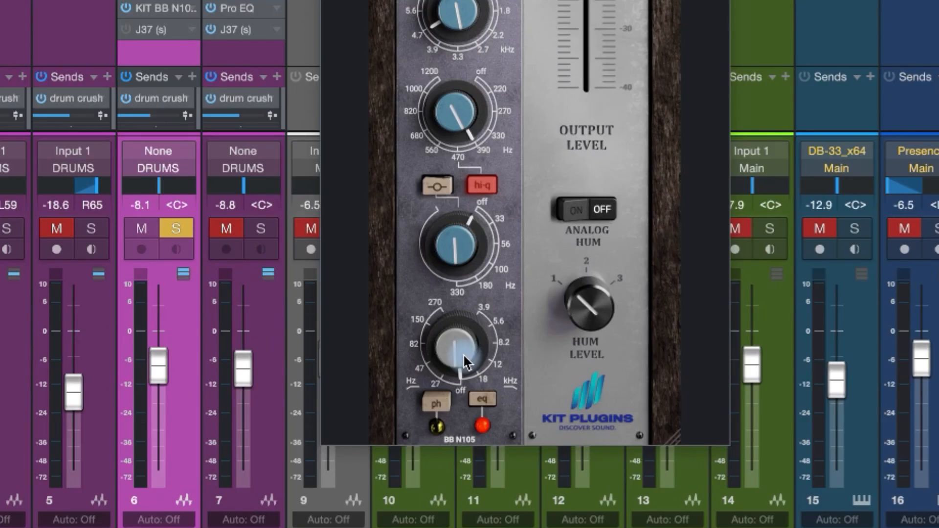
- Adjust the filter on the overheads EQ, then play the overheads together with the soloed kick, snare, hihat, tom and room channels
drag(462, 356, 444, 239)
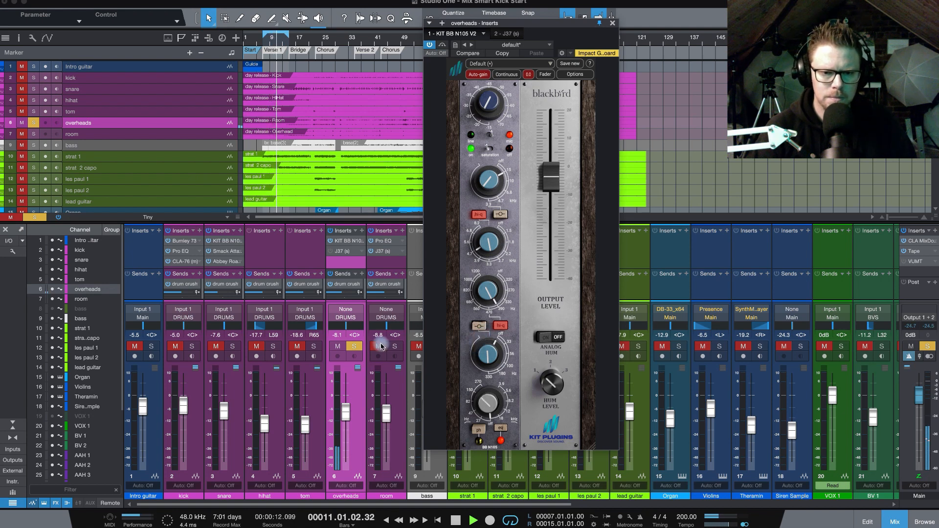
drag(192, 346, 395, 347)
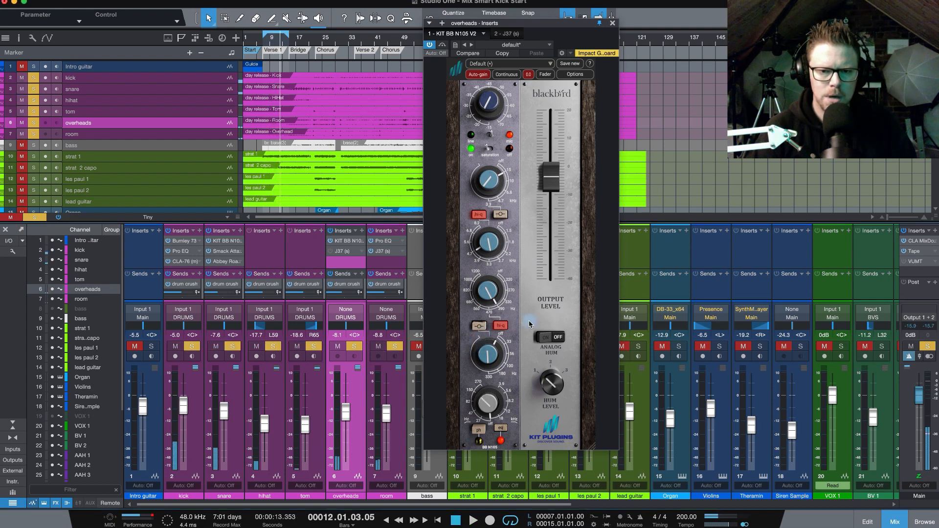
click(501, 329)
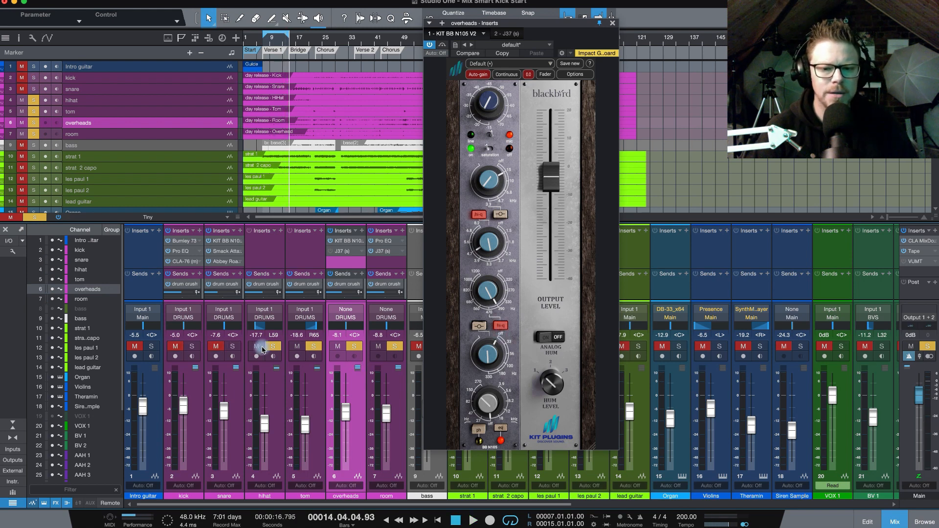
- Remove the solo from the kick, snare, hihat, tom and room channels, keeping only the overheads soloed
click(273, 346)
click(313, 346)
click(394, 346)
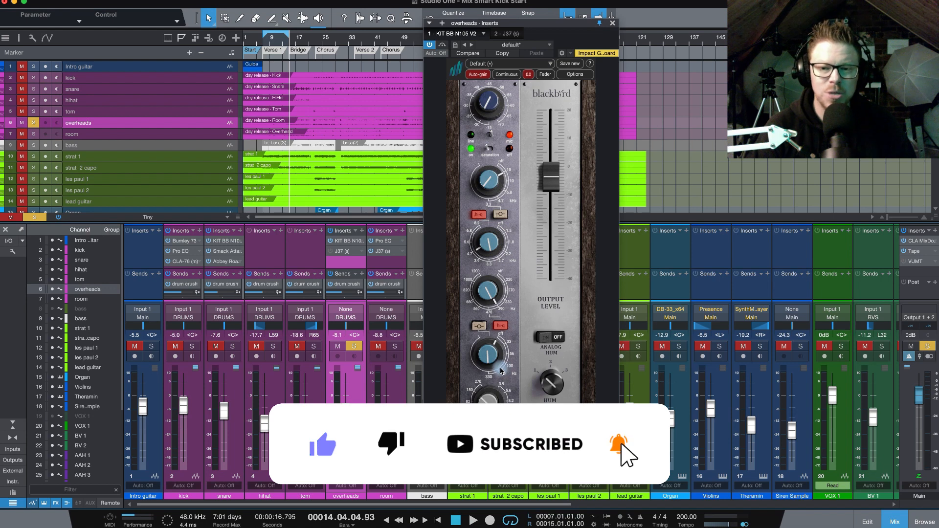
- Play the soloed overheads and boost the 390 Hz band of the KIT BB N105 EQ beyond 9.9 dB to exaggerate it
key(space)
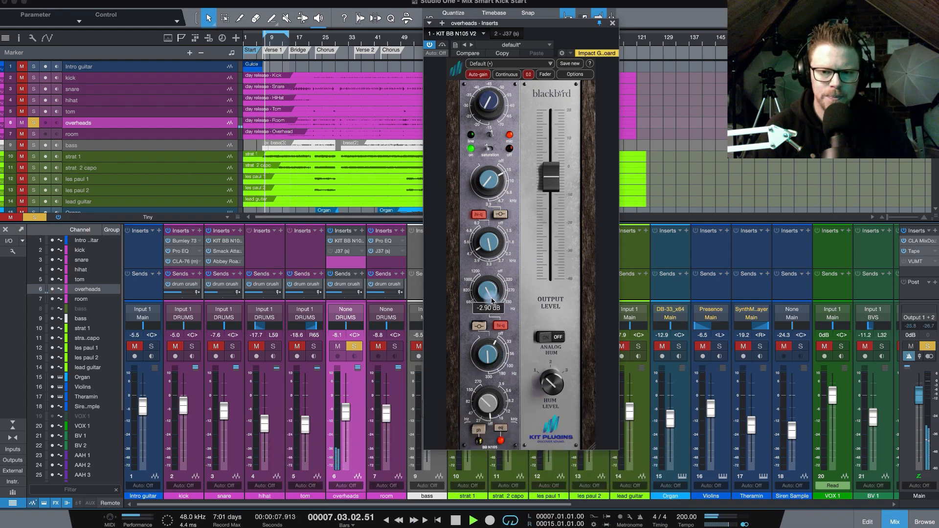
key(space)
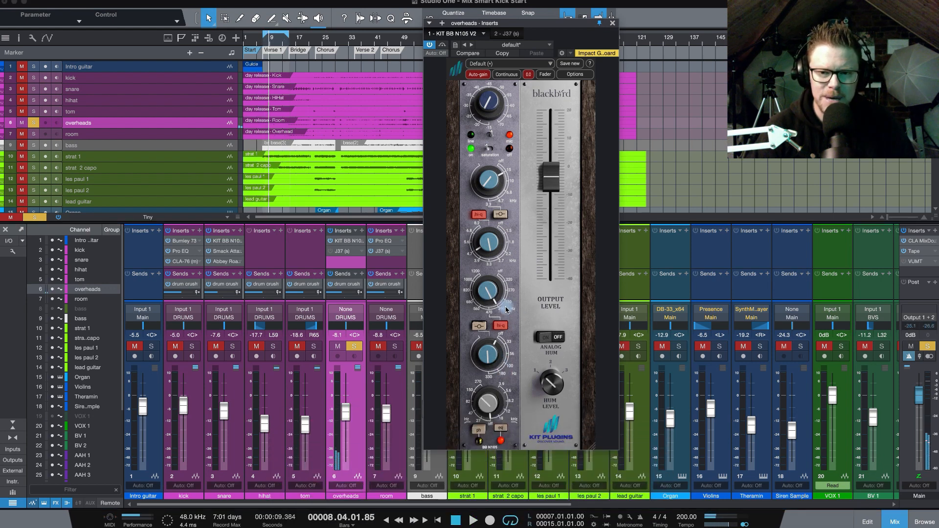
mouse_move(497, 297)
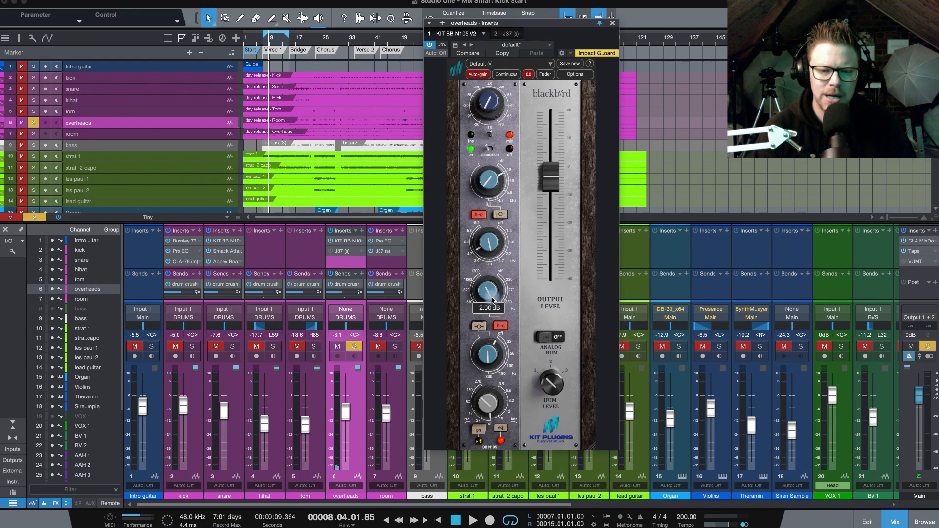
drag(493, 300, 484, 235)
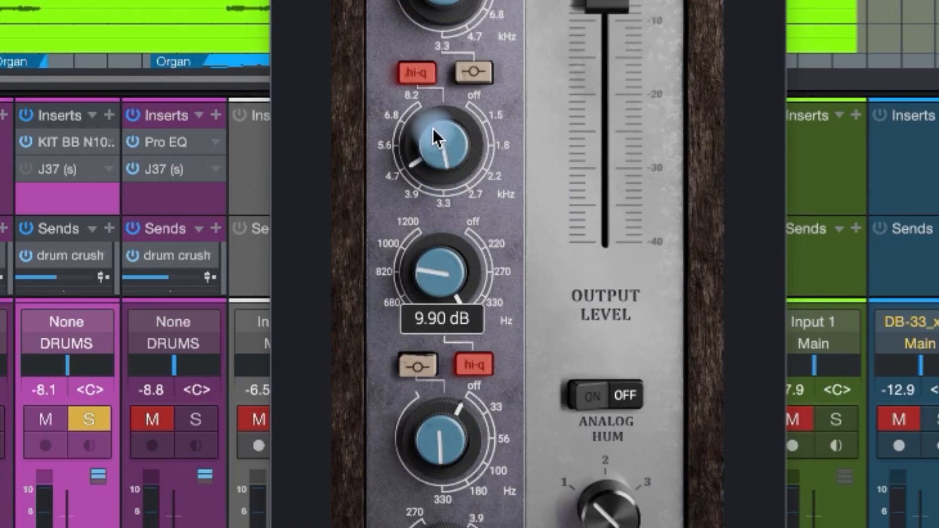
drag(432, 127, 431, 103)
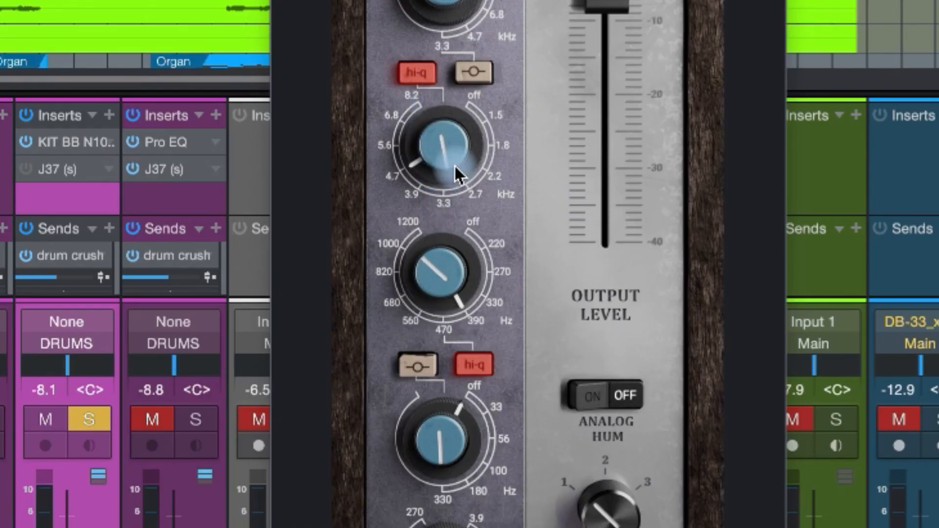
- Sweep the boosted low-mid band through 470 and 680 Hz, return it to 390 Hz, and lower its gain to a slight cut
click(441, 332)
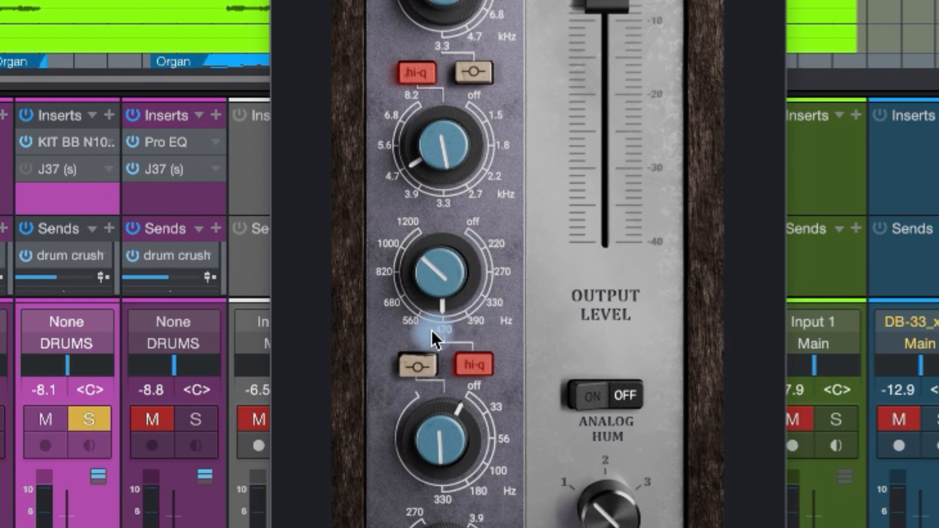
click(413, 324)
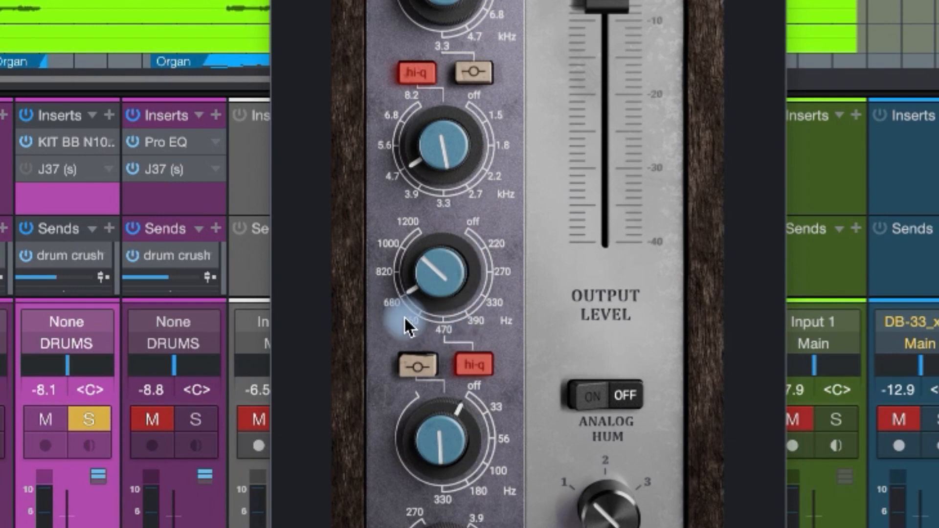
click(443, 324)
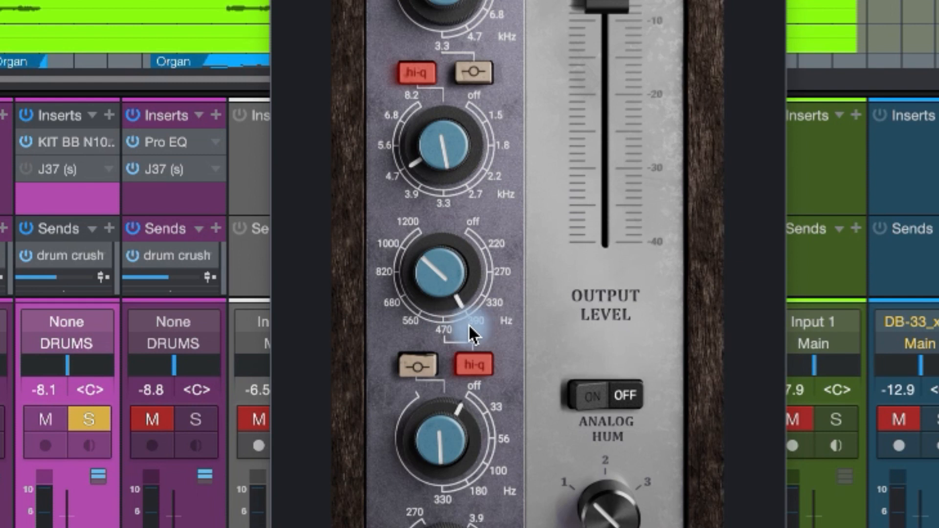
mouse_move(427, 280)
drag(417, 280, 413, 316)
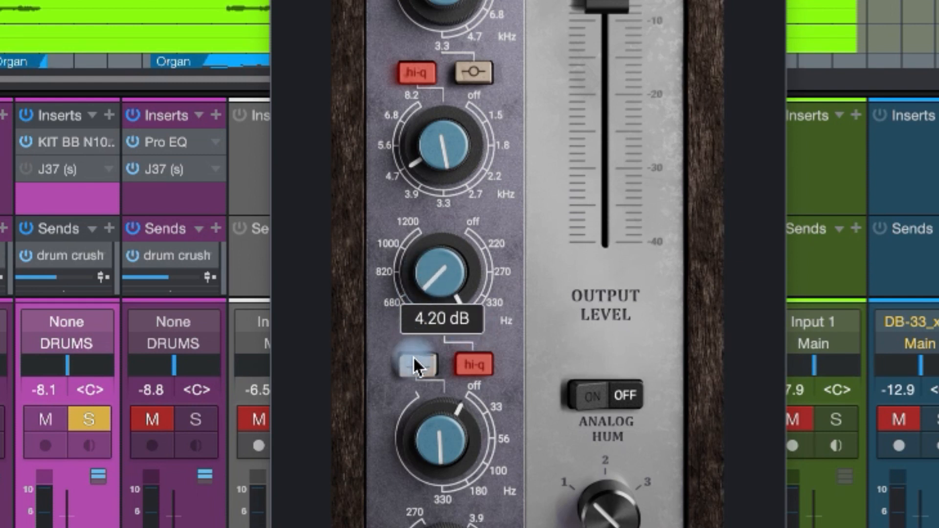
drag(414, 359, 420, 438)
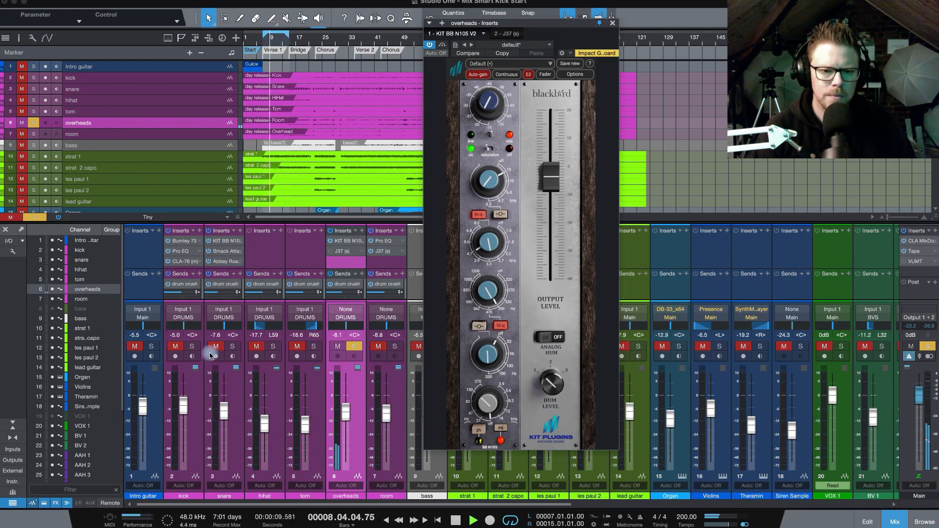
- Solo the kick, snare, hihat, tom and room channels alongside the overheads while the song plays
click(192, 347)
click(233, 346)
click(273, 347)
click(314, 347)
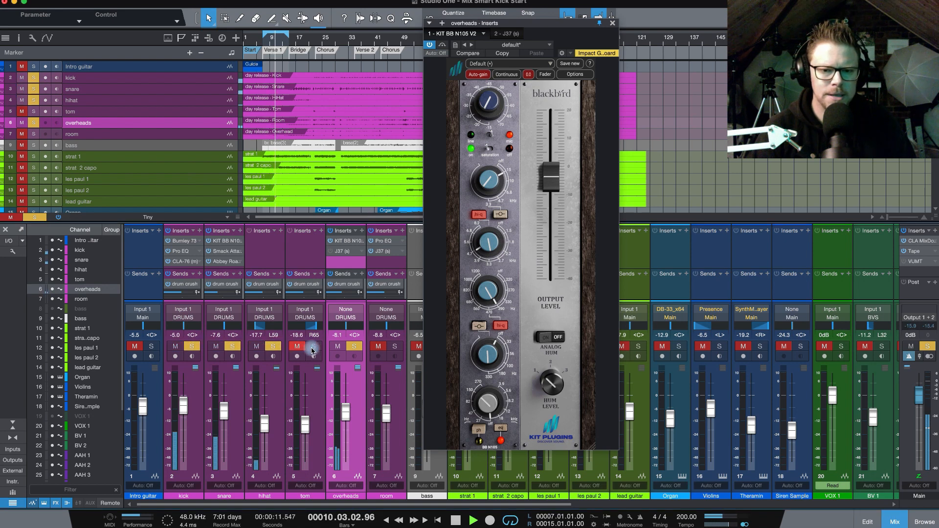
click(395, 347)
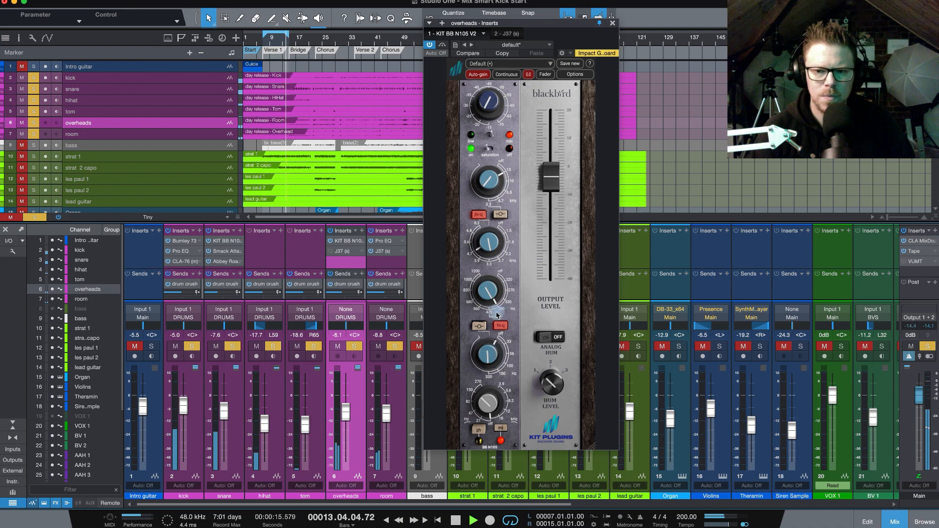
- Audition a strong boost of the overheads' 390 Hz band in the full drum mix, then set it to -3.00 dB and stop playback
drag(489, 296, 486, 274)
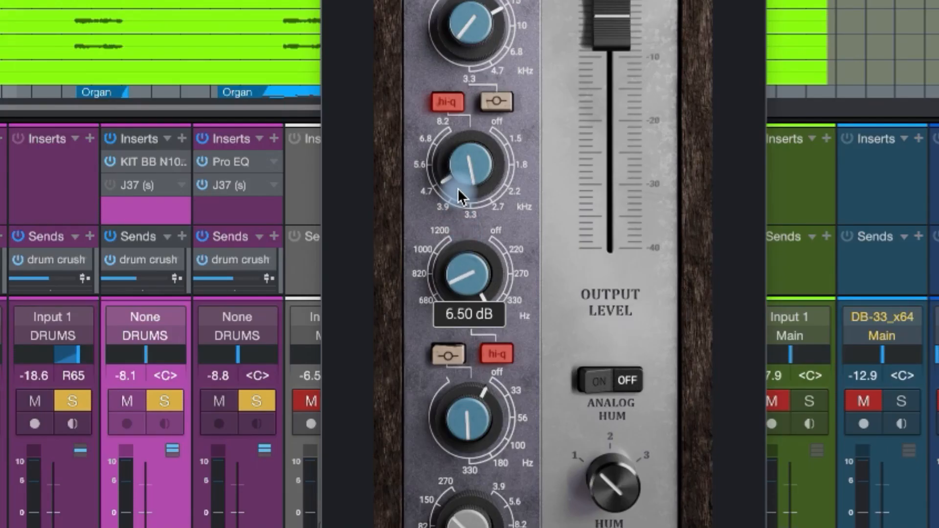
drag(458, 181, 484, 294)
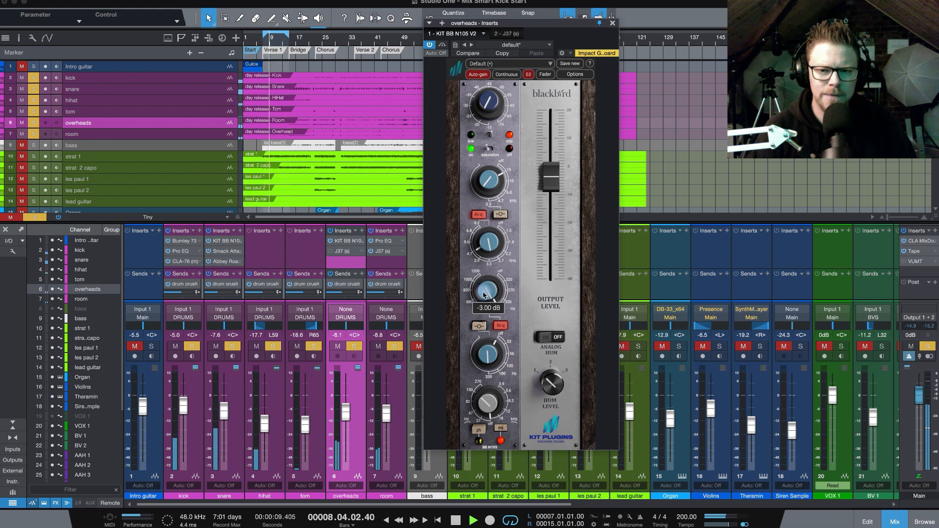
key(space)
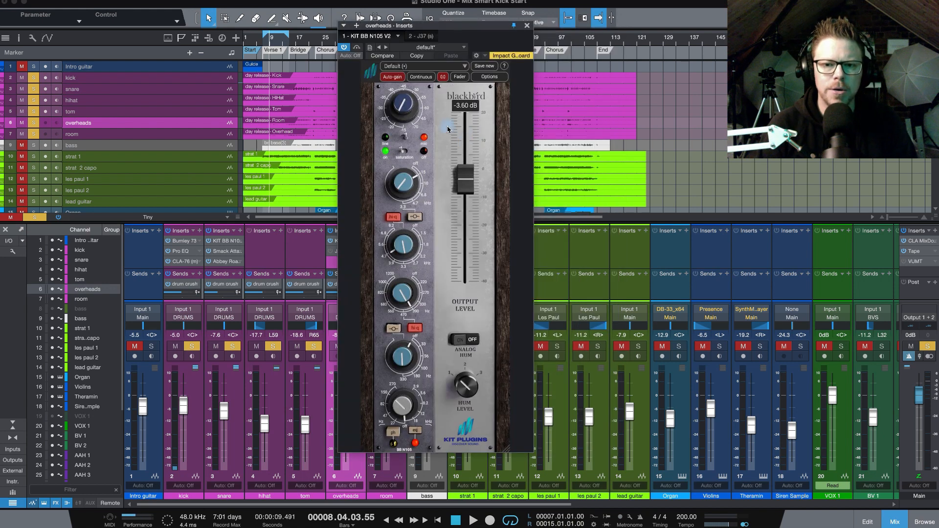
- Play the drums while cutting the overheads EQ's highest band to about -8.6 dB, then restore its slight boost and stop playback
mouse_move(468, 174)
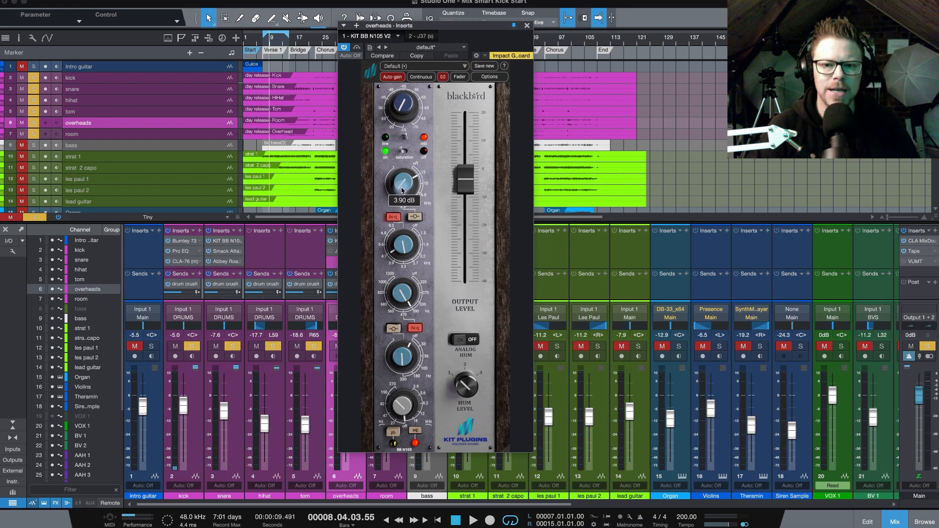
mouse_move(404, 188)
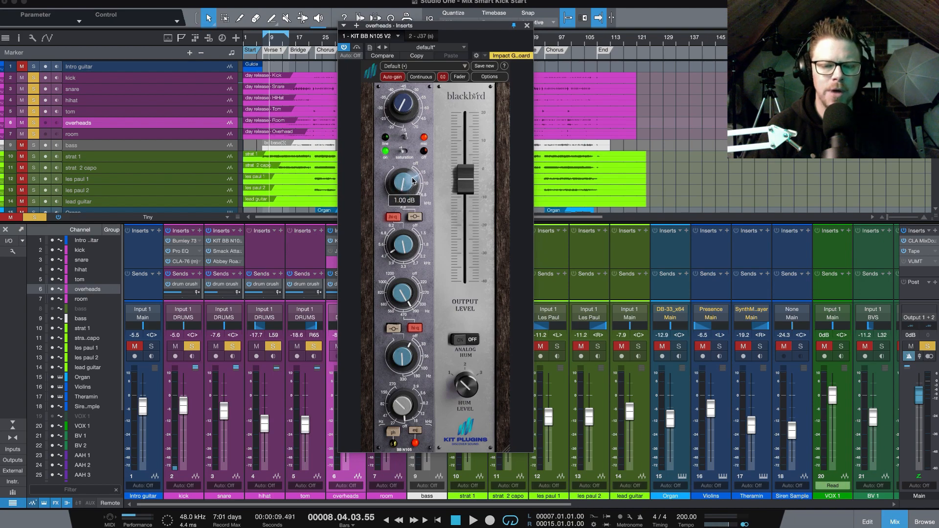
key(space)
drag(412, 190, 374, 291)
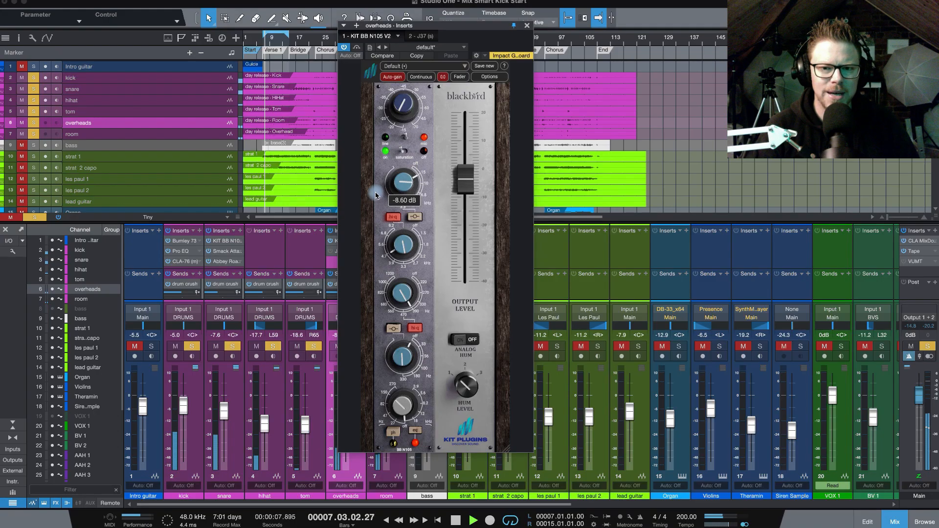
drag(375, 196, 378, 151)
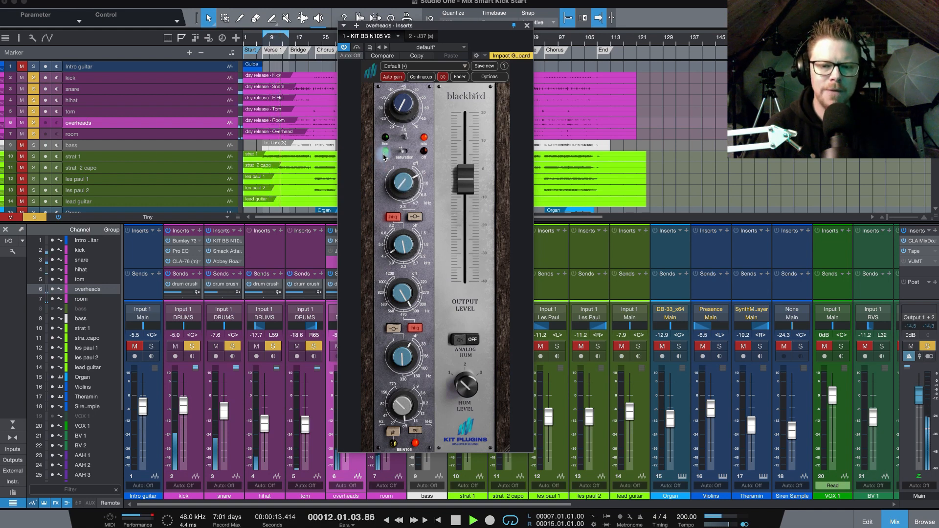
key(space)
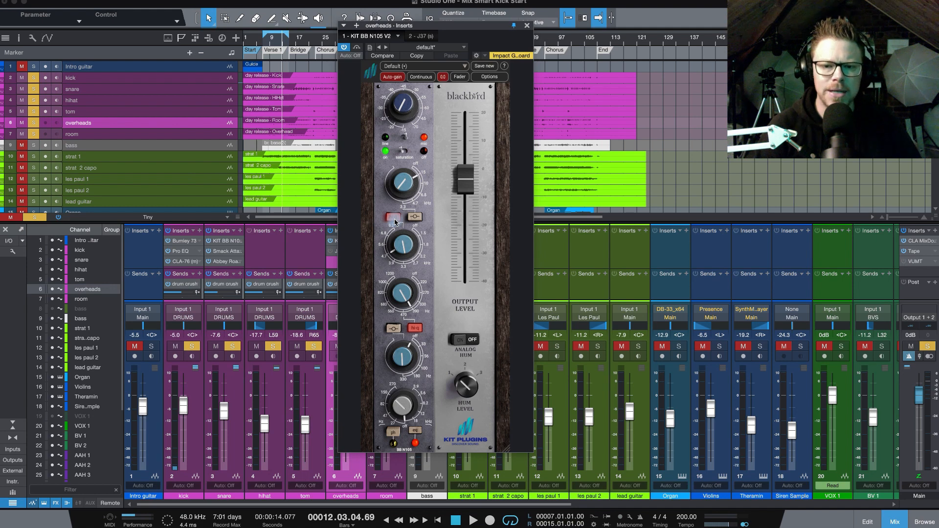
- Play the drums while heavily boosting the overheads' 4.7 kHz band, then return it to a slight cut and stop playback
key(space)
mouse_move(402, 255)
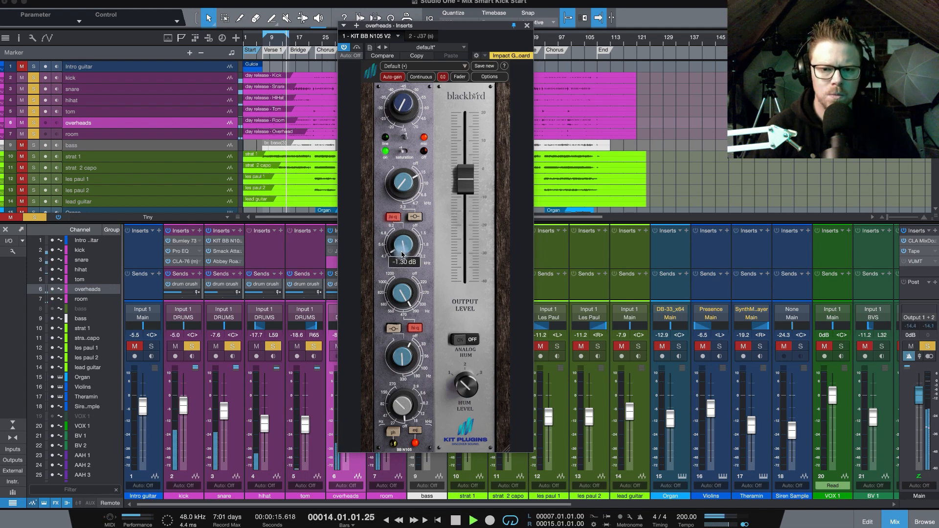
drag(402, 254, 394, 202)
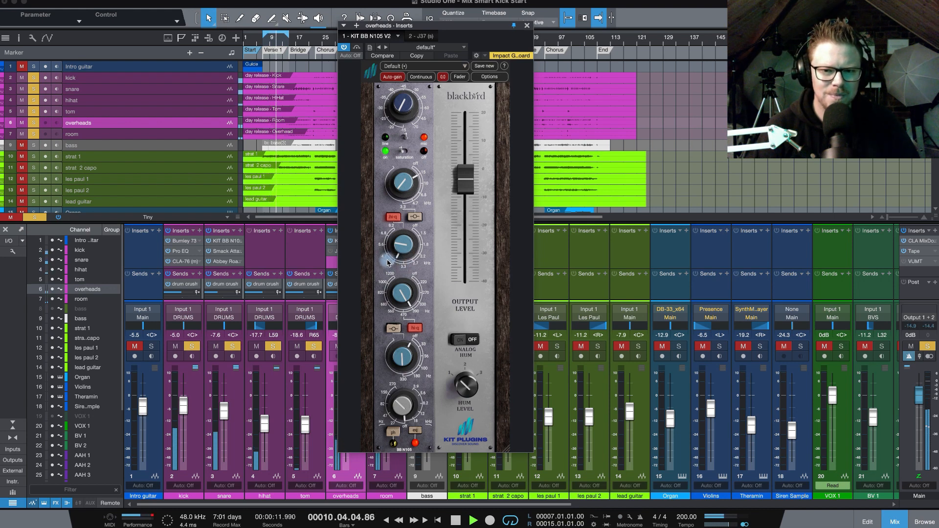
drag(398, 247, 395, 290)
key(space)
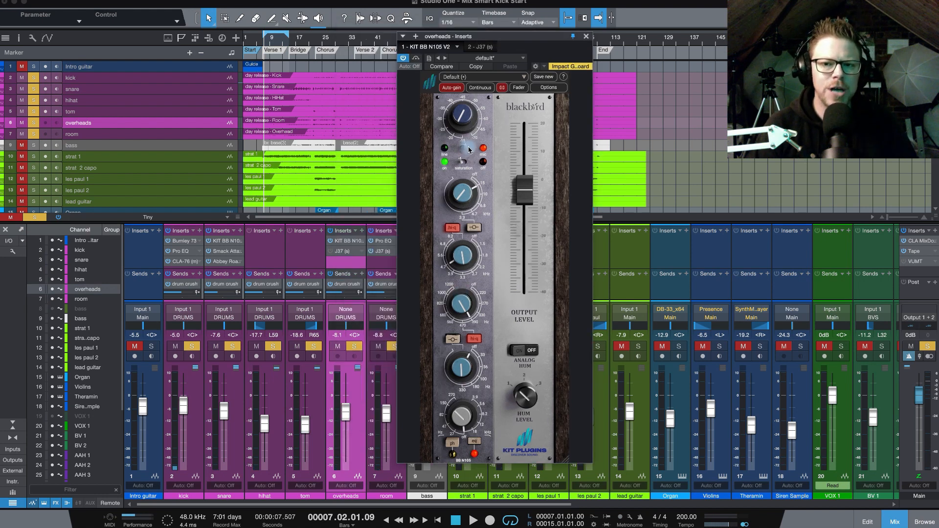
- Take the kick, snare, hihat, tom and room channels out of solo so that only the overheads remain soloed
mouse_move(468, 119)
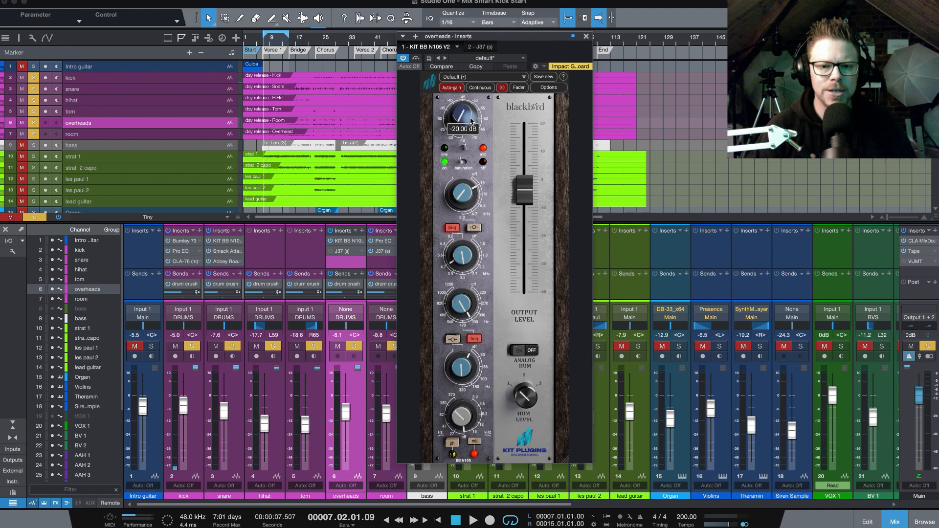
click(175, 346)
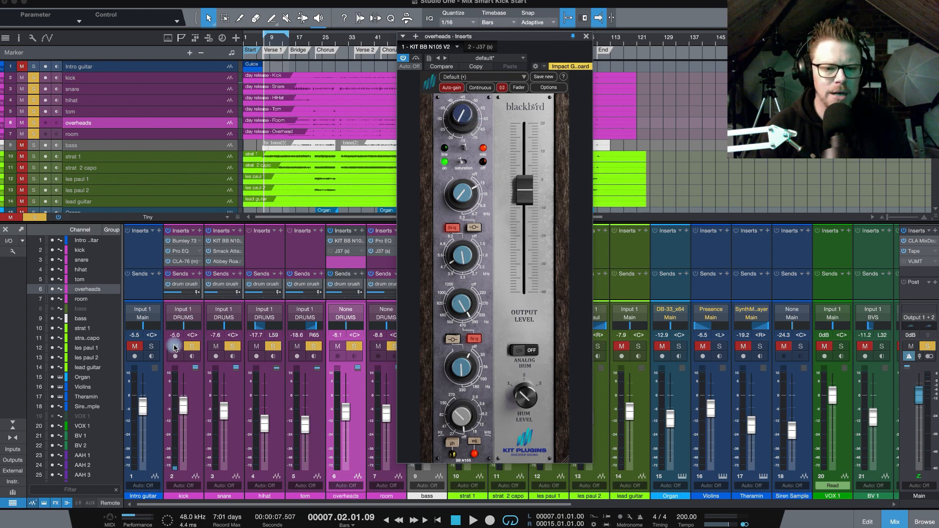
click(216, 347)
click(256, 346)
click(297, 346)
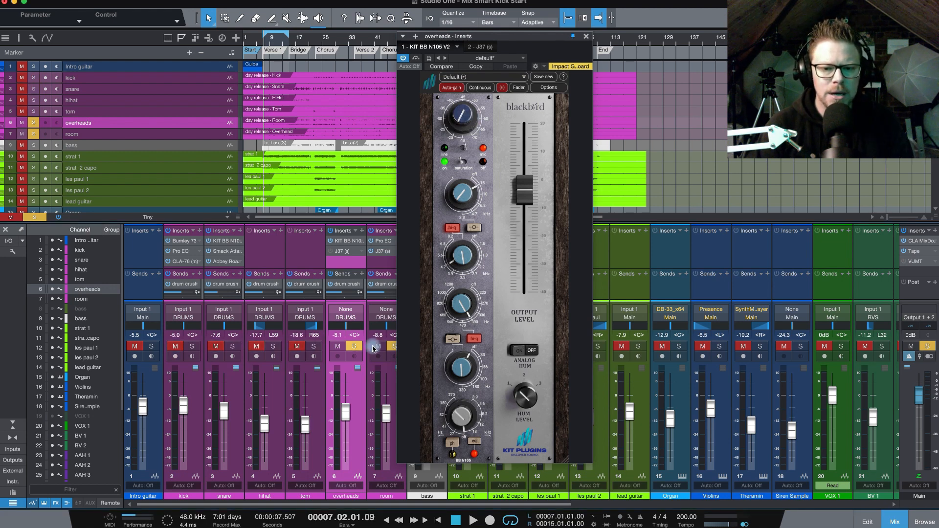
click(379, 347)
- Compare the soloed overheads during playback with the KIT BB N105 V2 EQ bypassed and active, leaving the EQ switched on
drag(504, 40, 517, 41)
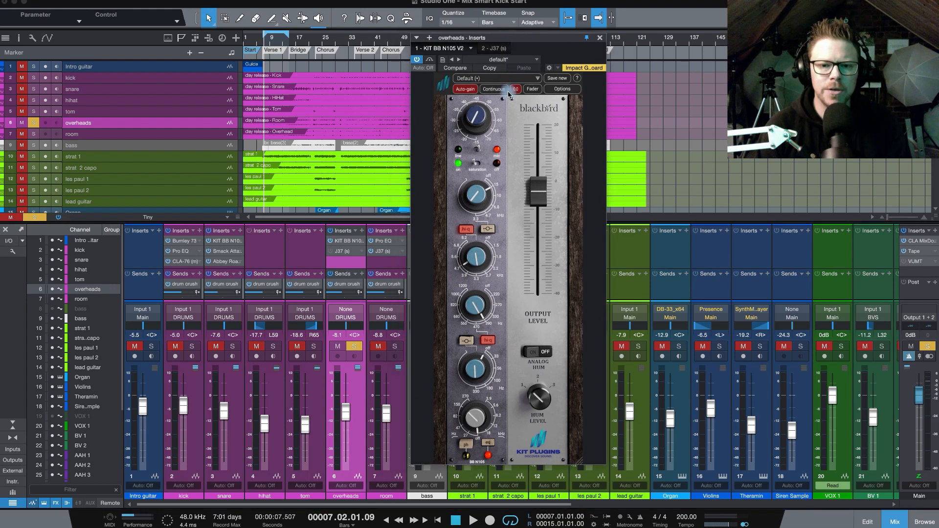
click(417, 59)
key(space)
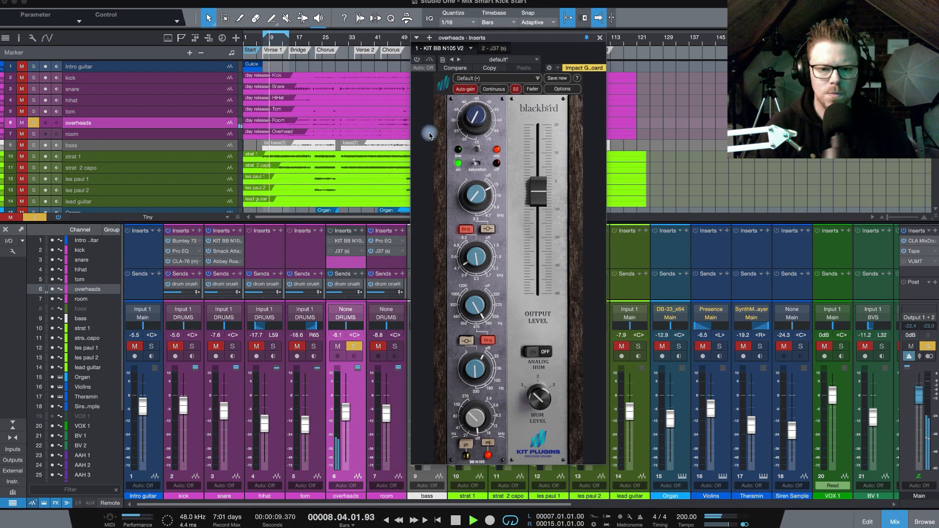
click(418, 63)
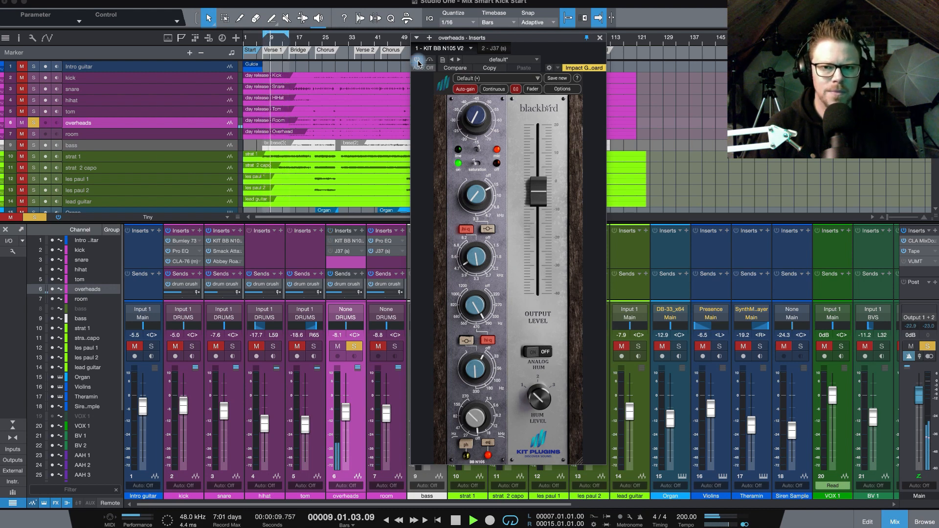
click(418, 63)
key(space)
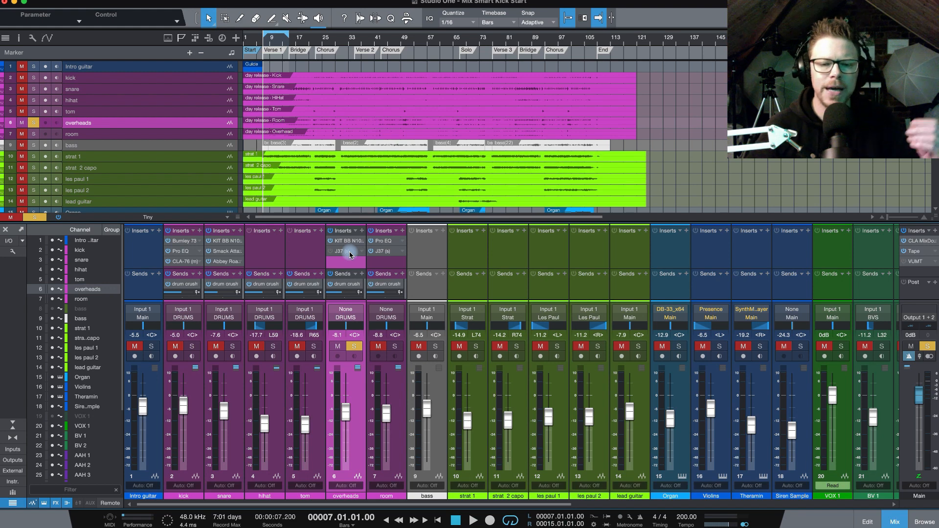
- Enable the J37 tape insert on the overheads channel
click(330, 252)
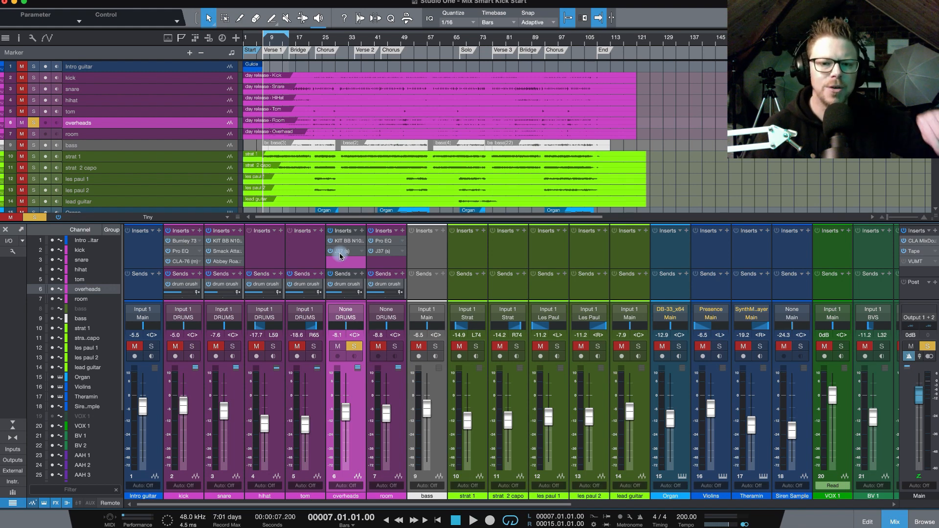
- Open the overheads' J37 tape insert with its window clear of the channel's insert list, and compare it bypassed and active during soloed playback
click(341, 252)
drag(470, 136, 518, 144)
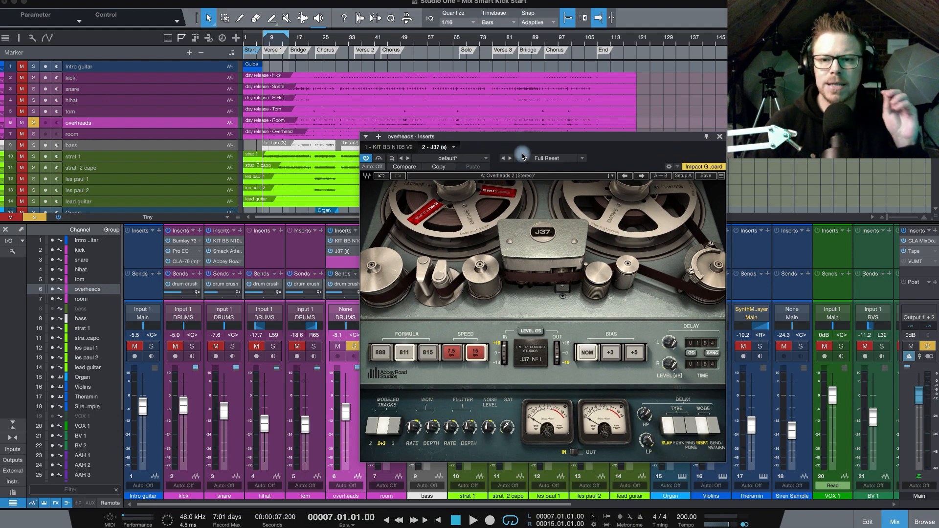
drag(523, 141, 538, 150)
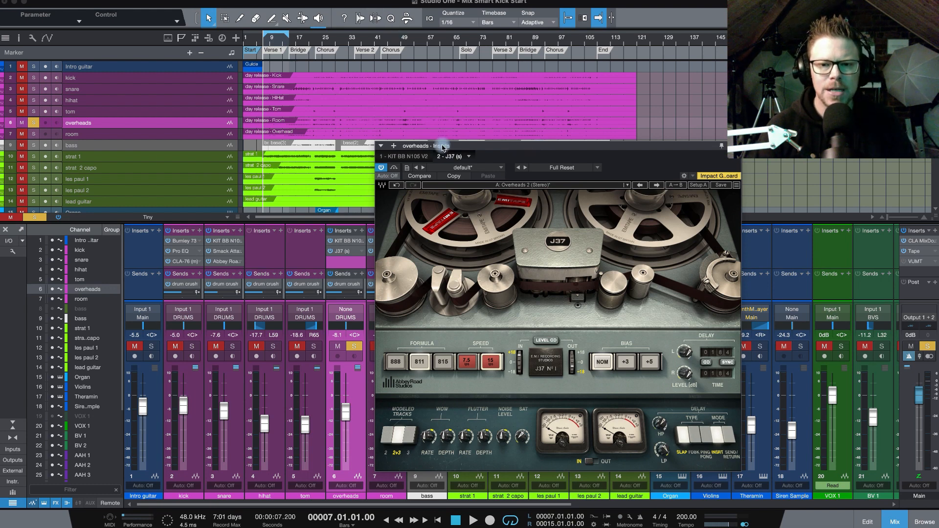
drag(532, 149, 523, 138)
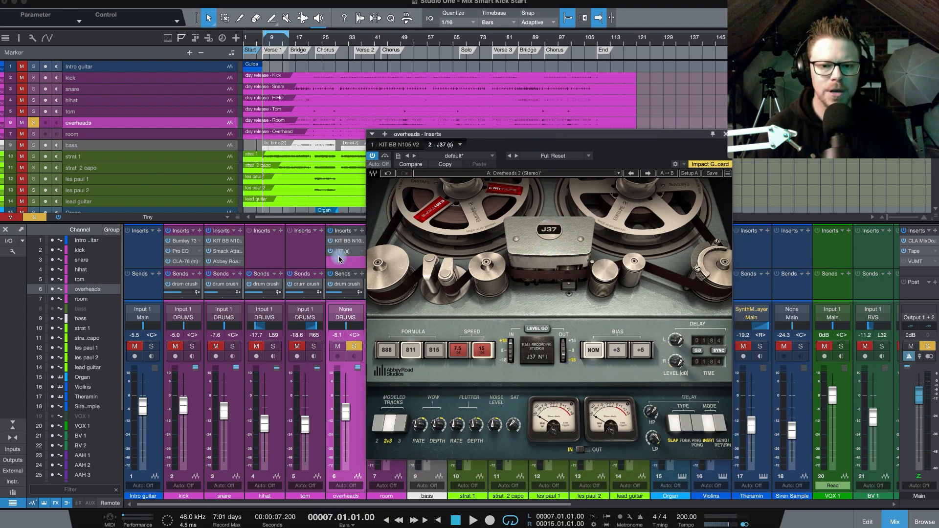
key(space)
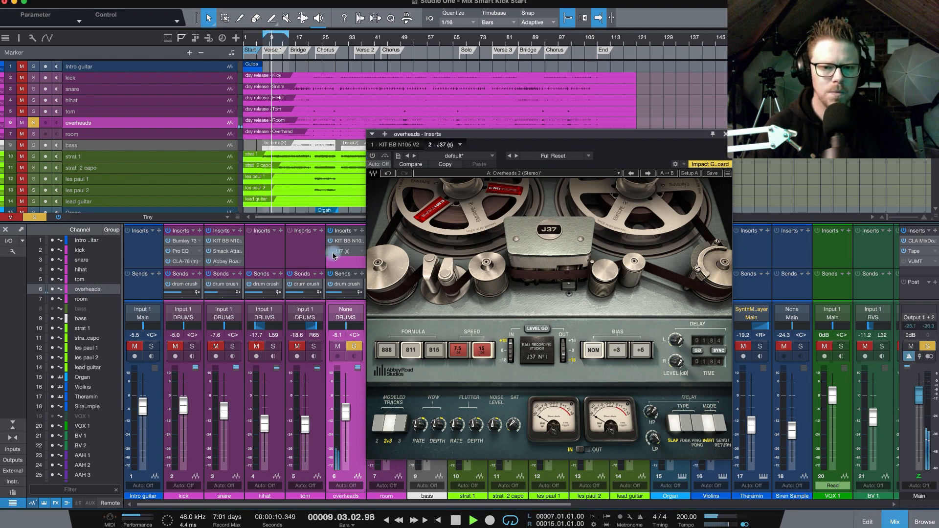
click(333, 254)
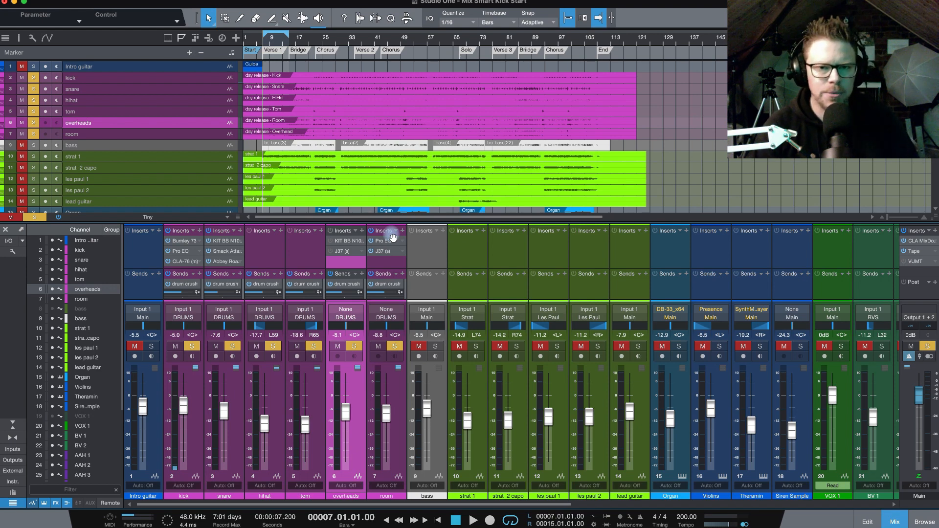
- Play the soloed drum channels together, comparing the overheads with all their inserts bypassed and active, then stop playback with the inserts on
key(space)
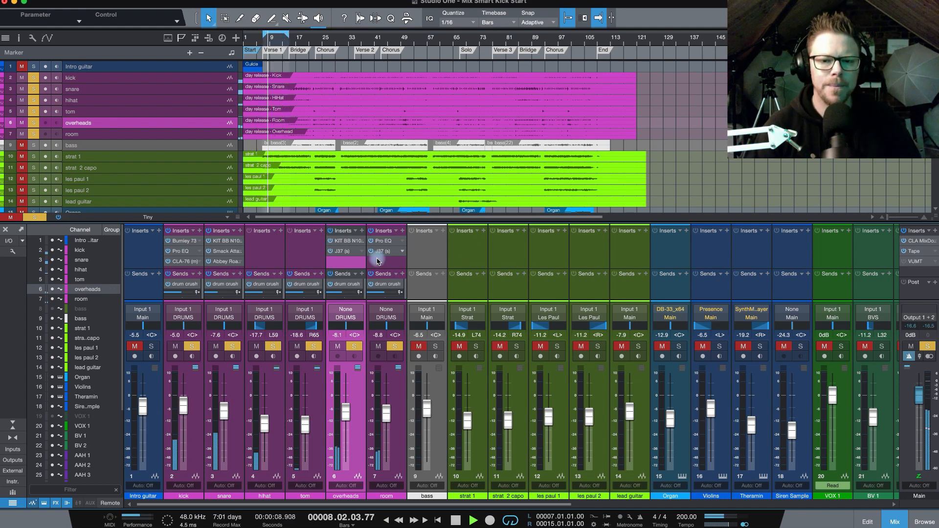
click(332, 232)
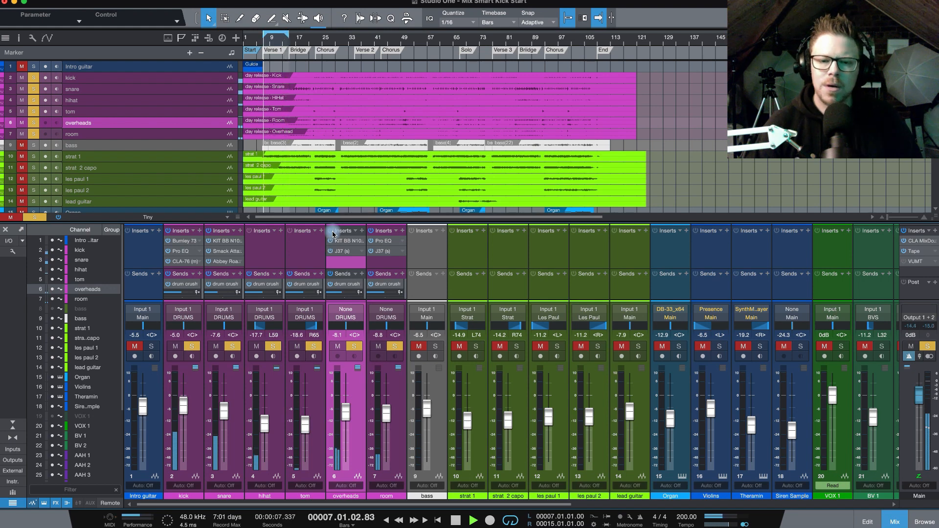
key(space)
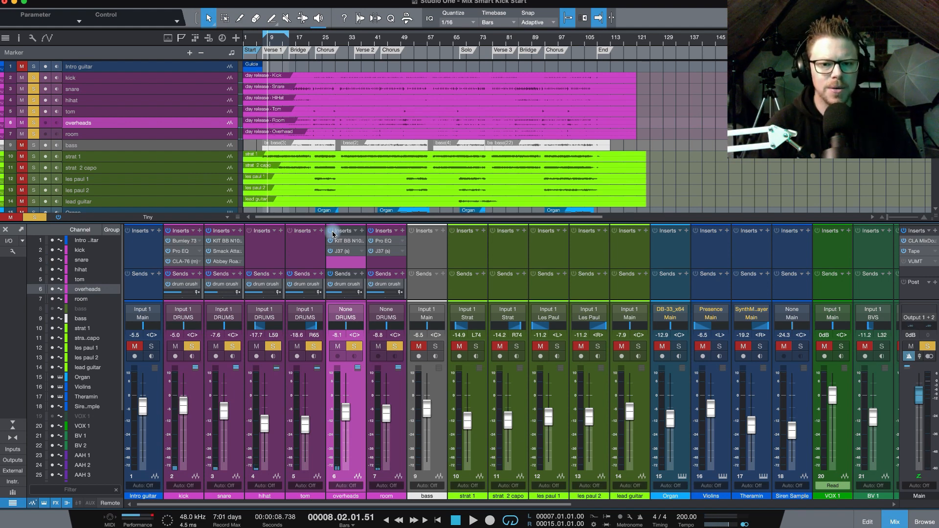
key(space)
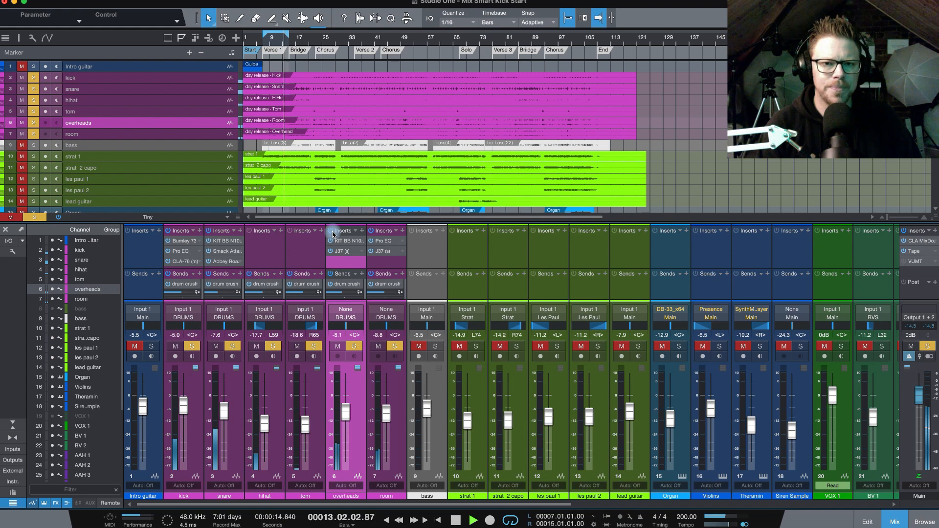
key(space)
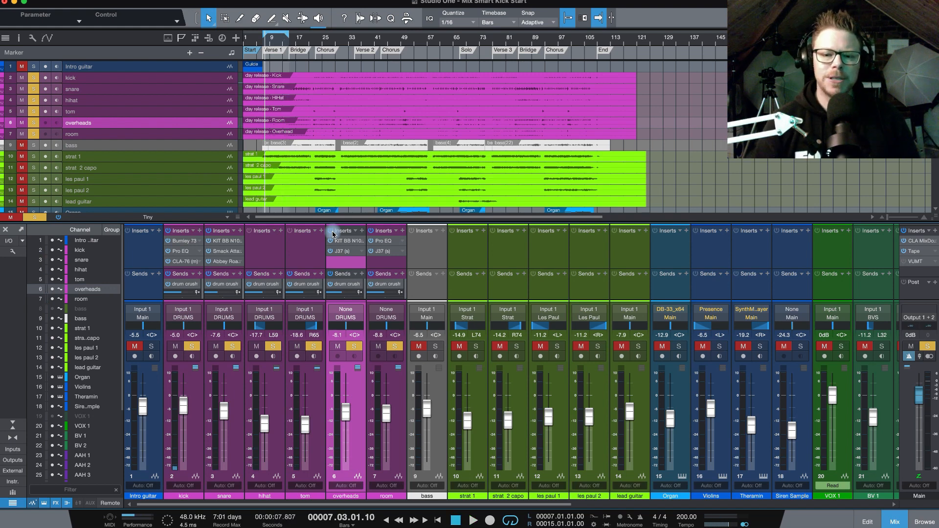